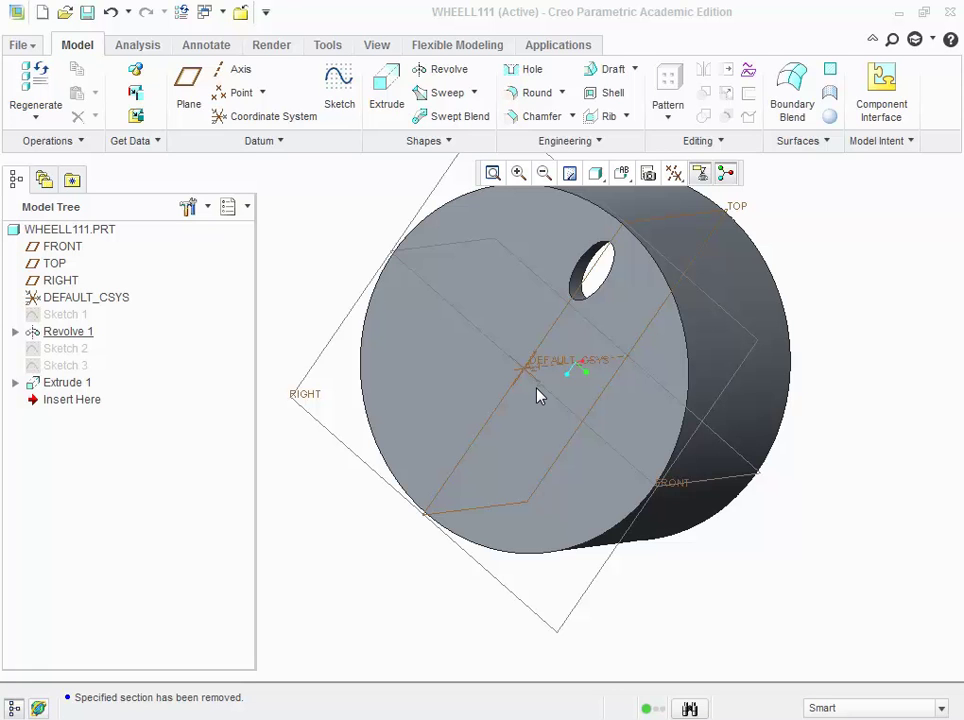
- Delete the Extrude 1 feature from the Model Tree, removing the wheel's oval hole
mouse_move(349, 381)
middle_mouse_down()
mouse_move(500, 368)
mouse_move(540, 380)
mouse_move(490, 392)
mouse_move(290, 398)
mouse_move(335, 395)
mouse_move(320, 362)
mouse_move(255, 366)
mouse_move(270, 230)
mouse_move(262, 118)
middle_mouse_up()
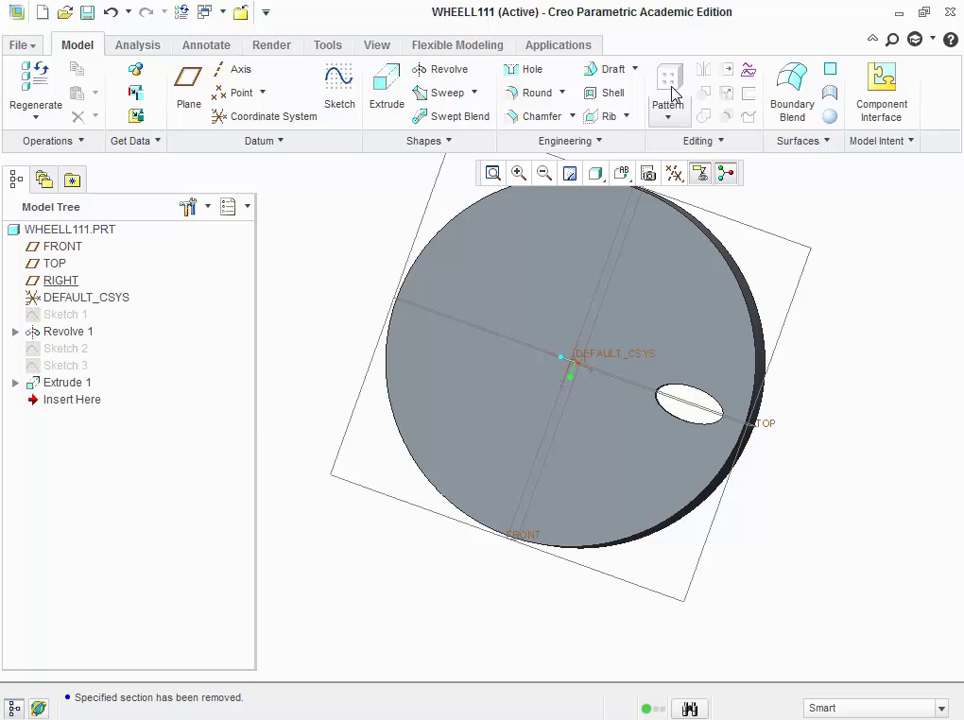
right_click(66, 383)
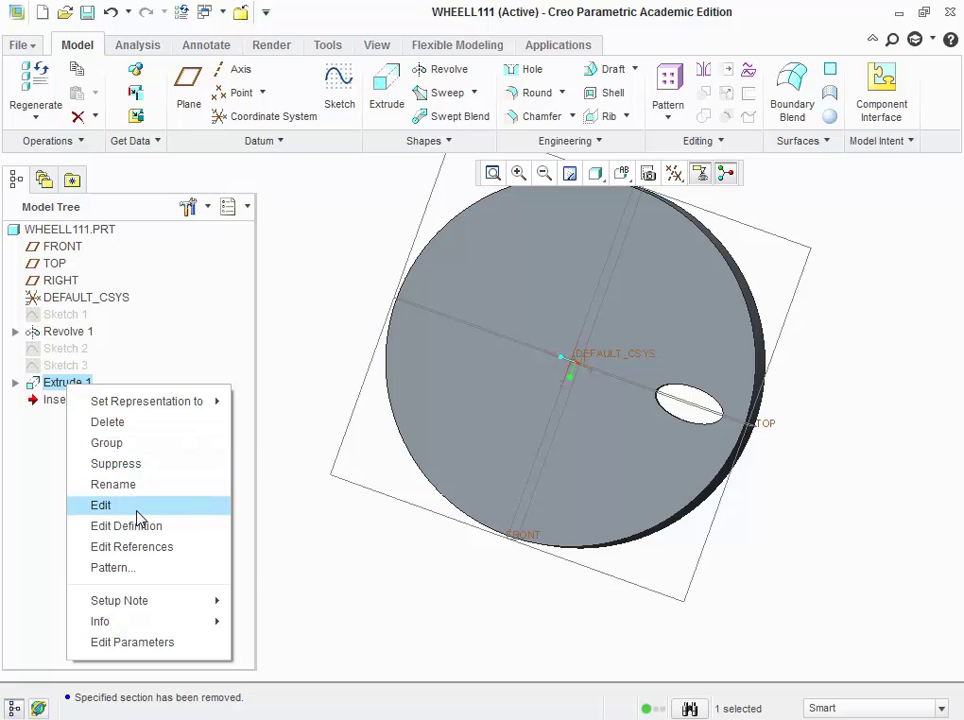
left_click(108, 426)
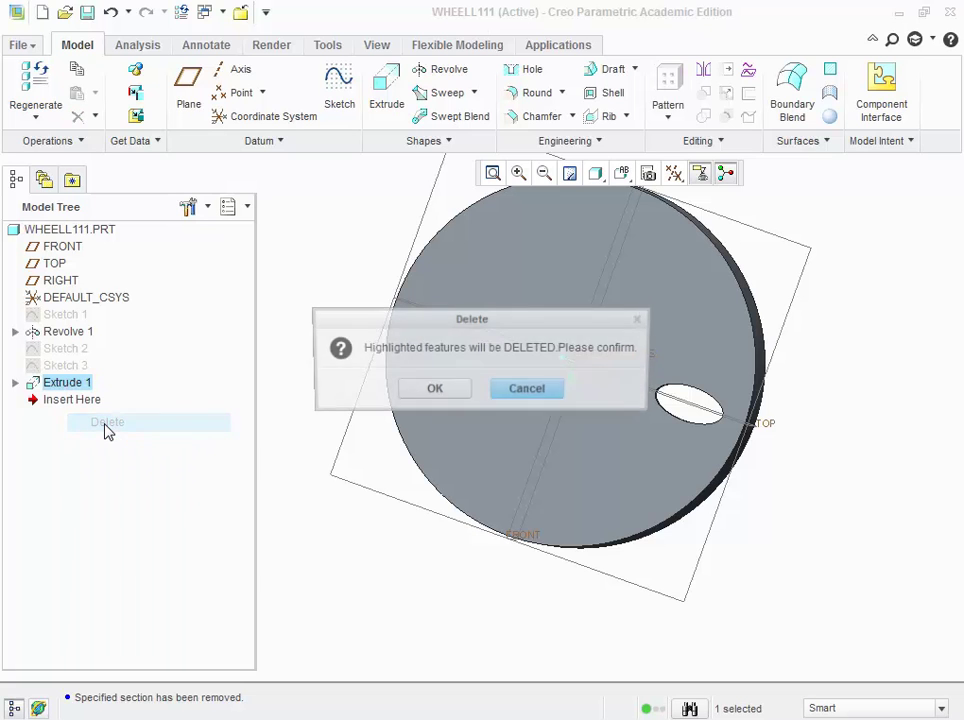
left_click(421, 392)
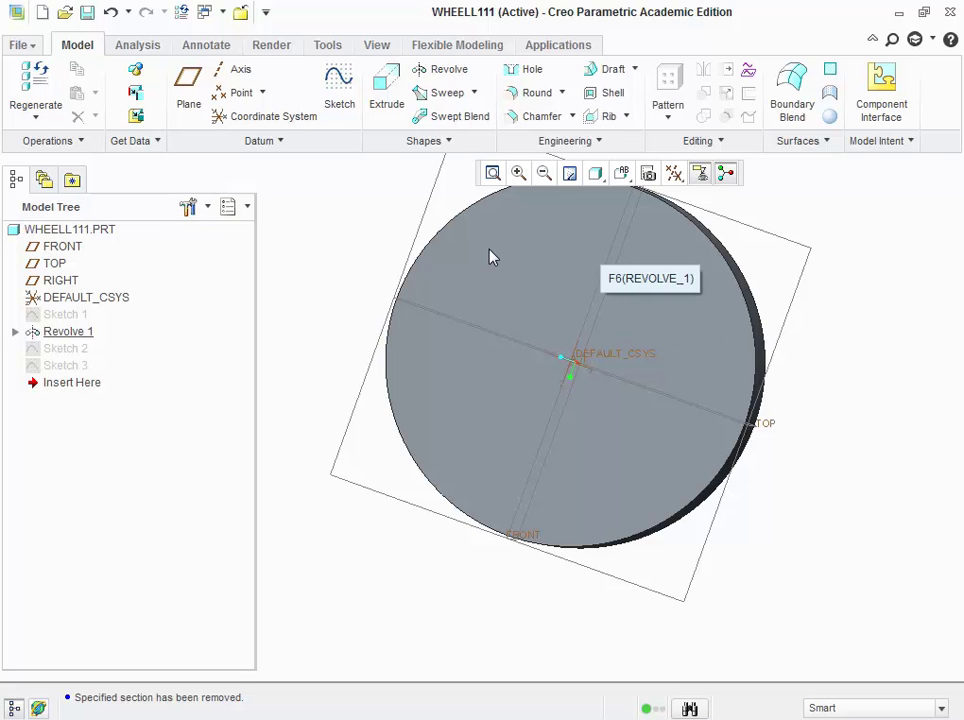
- Start a sketch on the RIGHT datum plane, referenced to FRONT with Right orientation
left_click(338, 88)
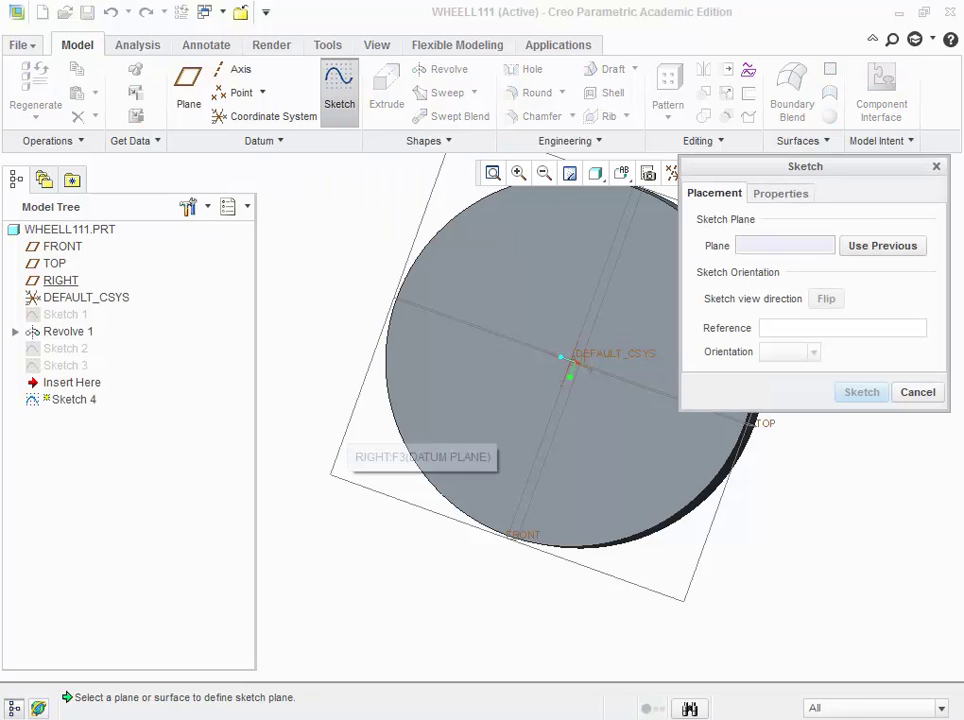
left_click(625, 225)
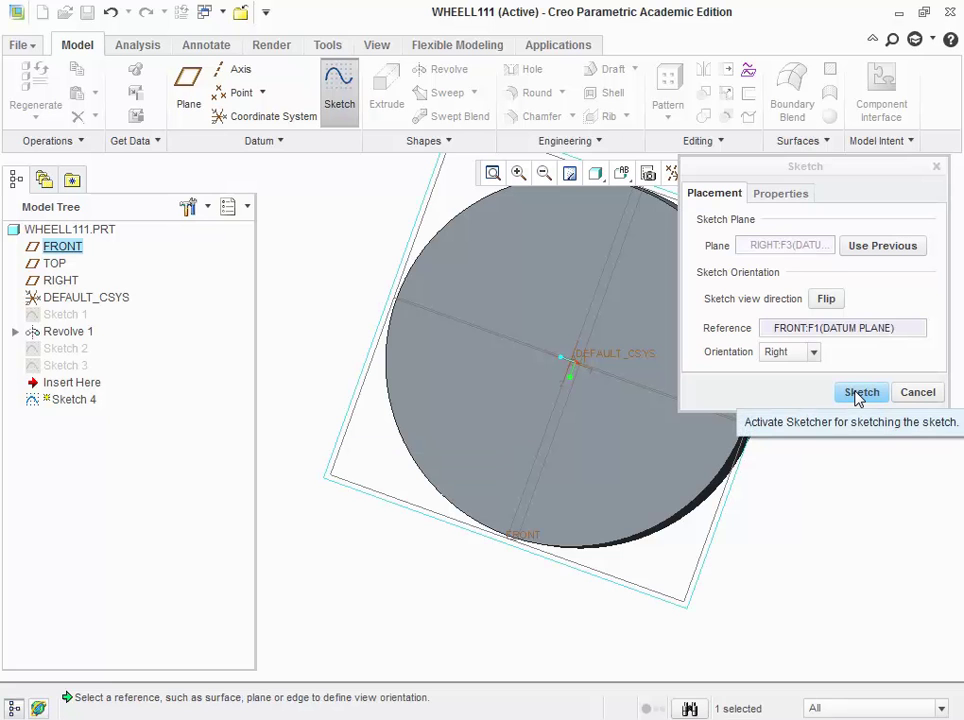
left_click(857, 394)
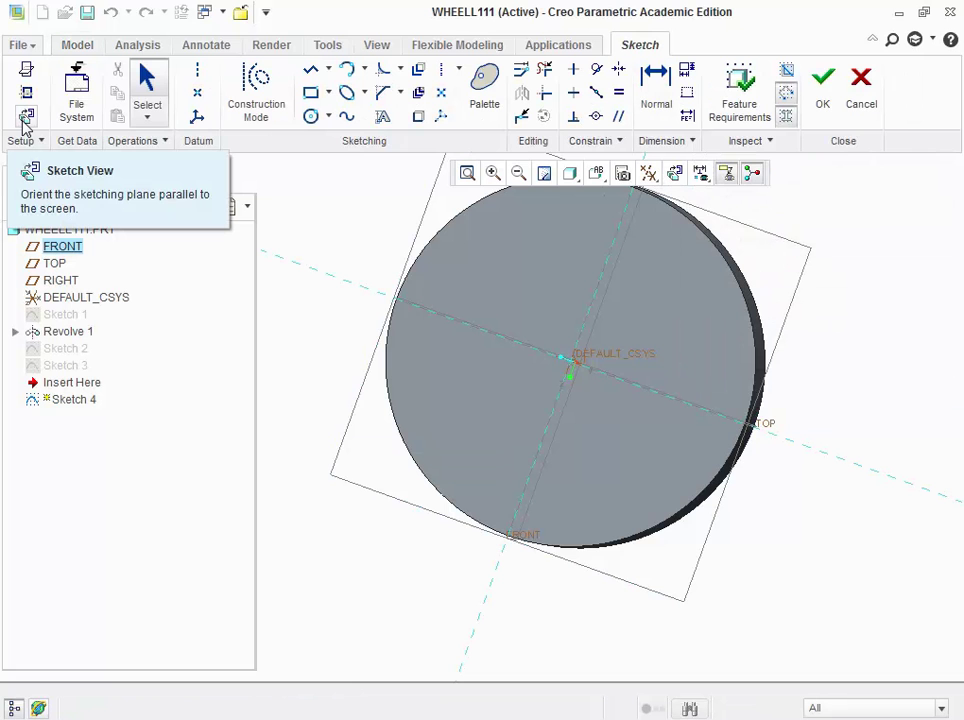
- Draw an ellipse off-centre on the wheel face and finish it as Sketch 4
left_click(24, 118)
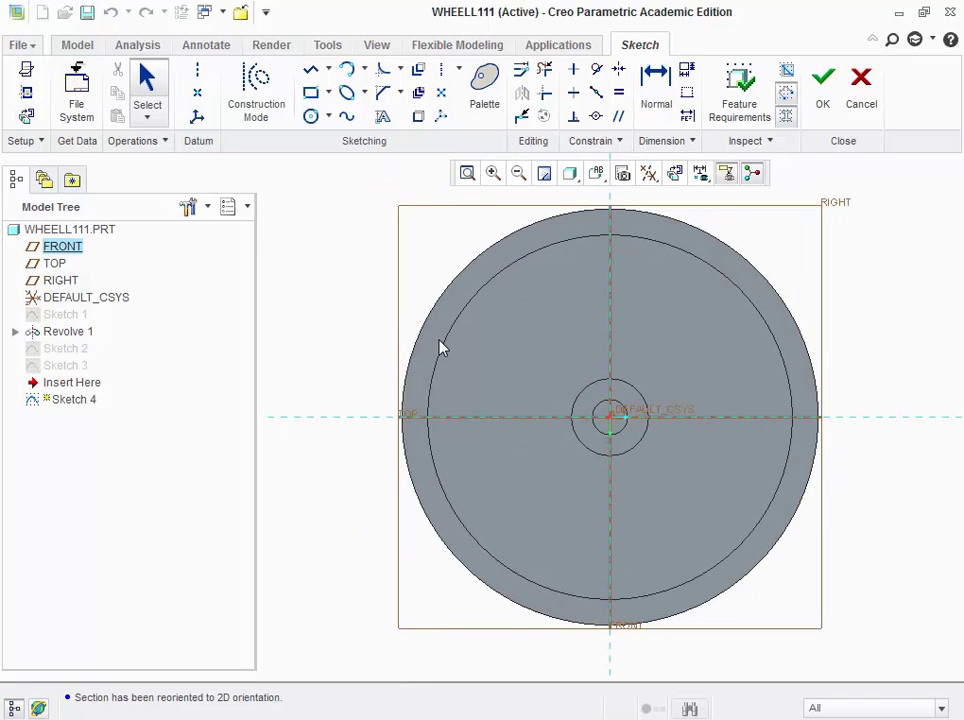
mouse_move(366, 310)
middle_mouse_down()
mouse_move(470, 255)
mouse_move(380, 300)
mouse_move(405, 288)
middle_mouse_up()
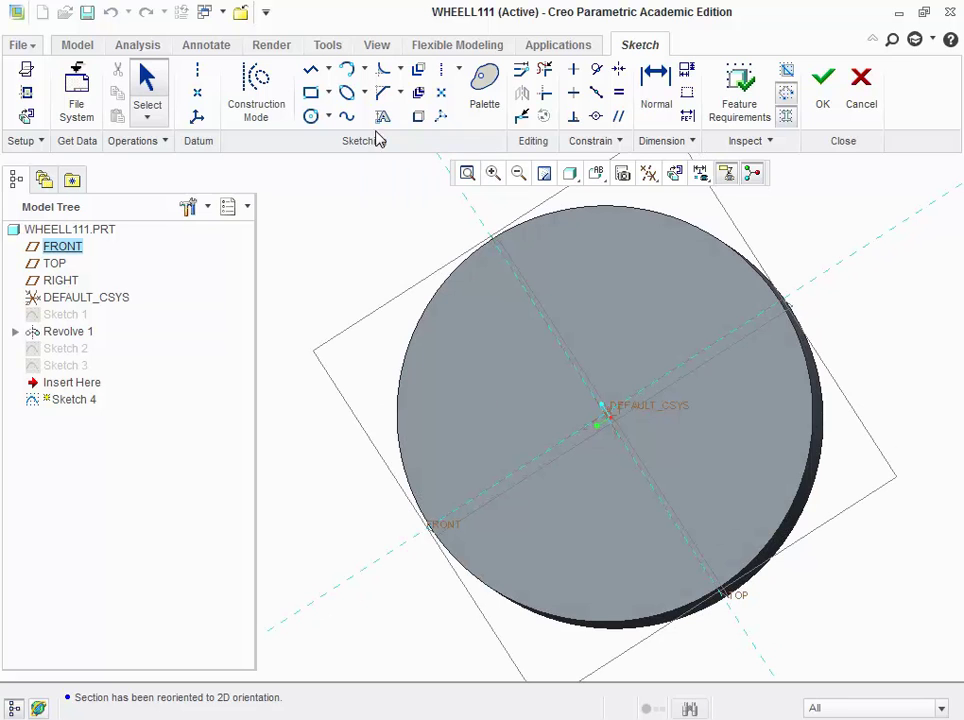
left_click(346, 94)
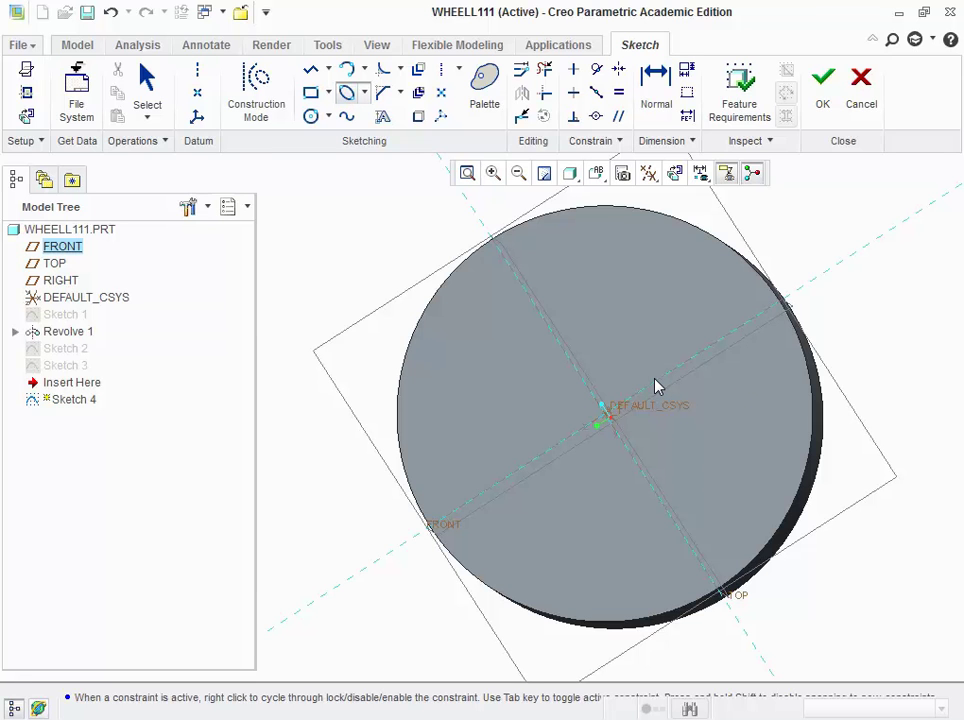
left_click(655, 383)
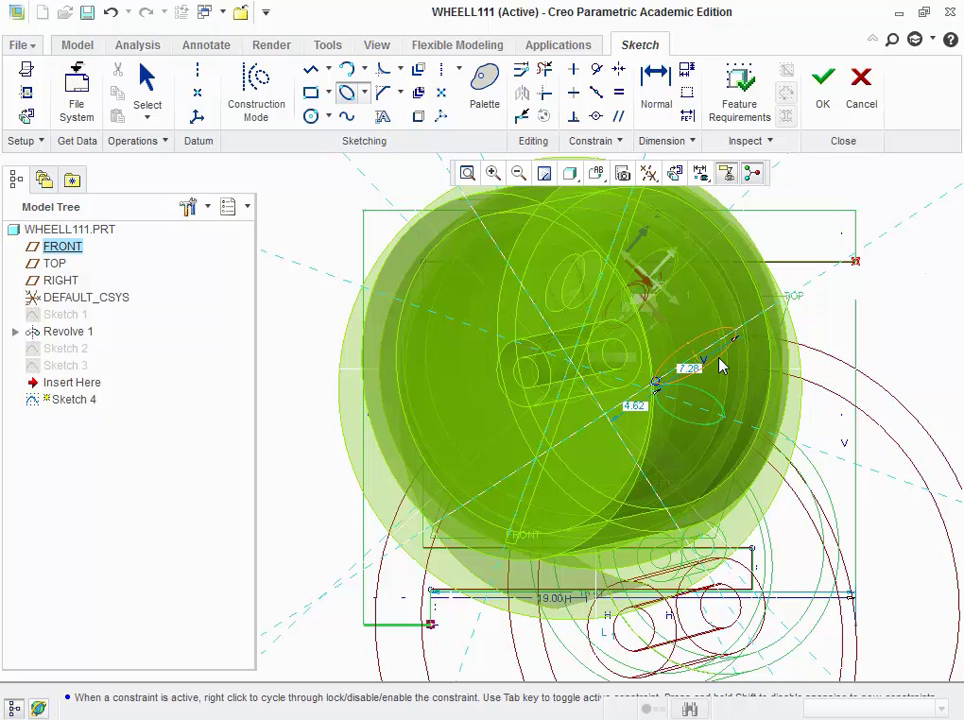
left_click(722, 367)
left_click(722, 367)
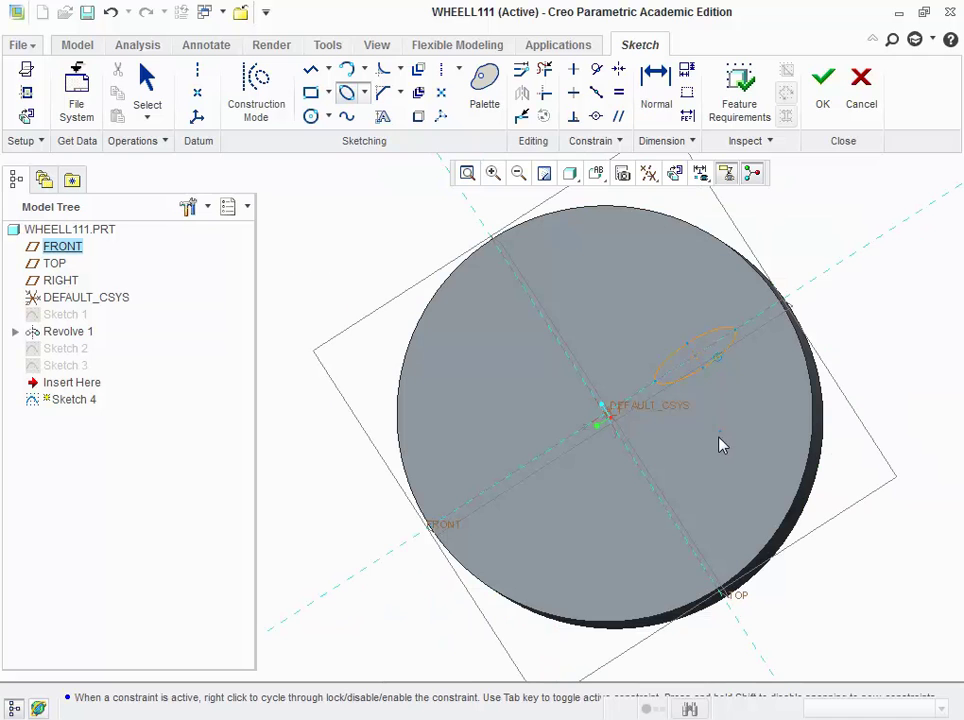
middle_click_drag(679, 438, 682, 439)
middle_click(663, 428)
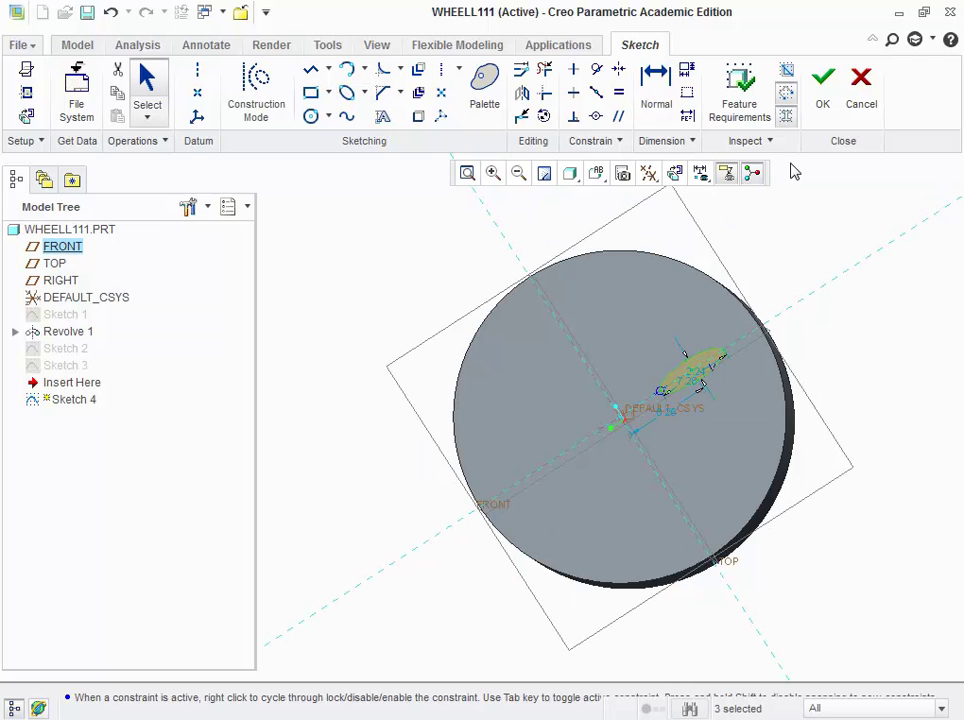
left_click(822, 88)
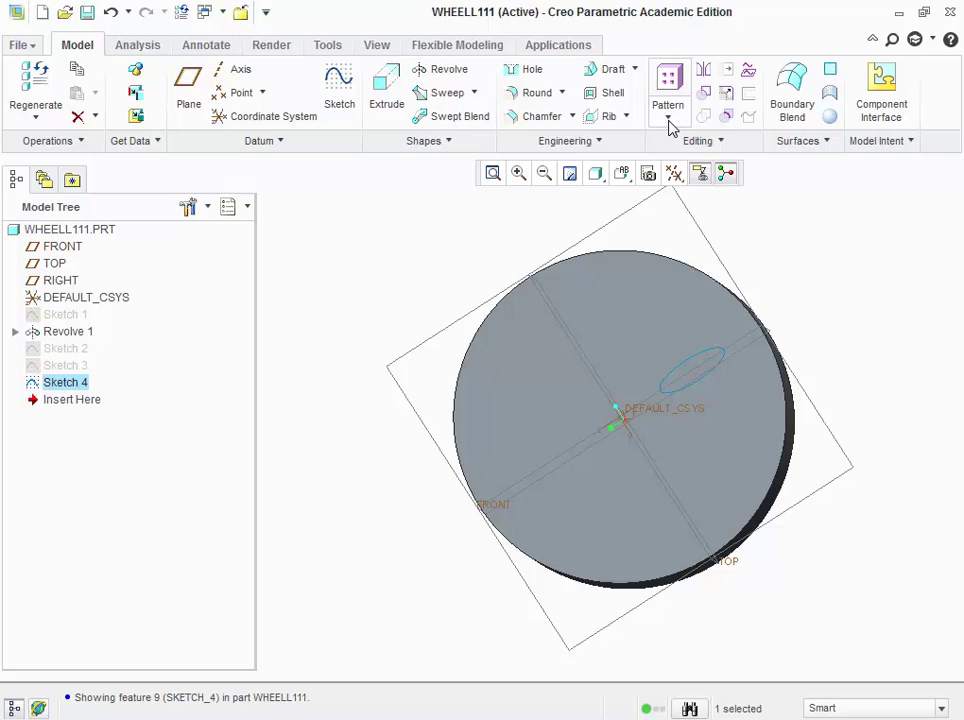
- Extrude Sketch 4 as a material-removing cut through the disc to make the oval hole
left_click(393, 97)
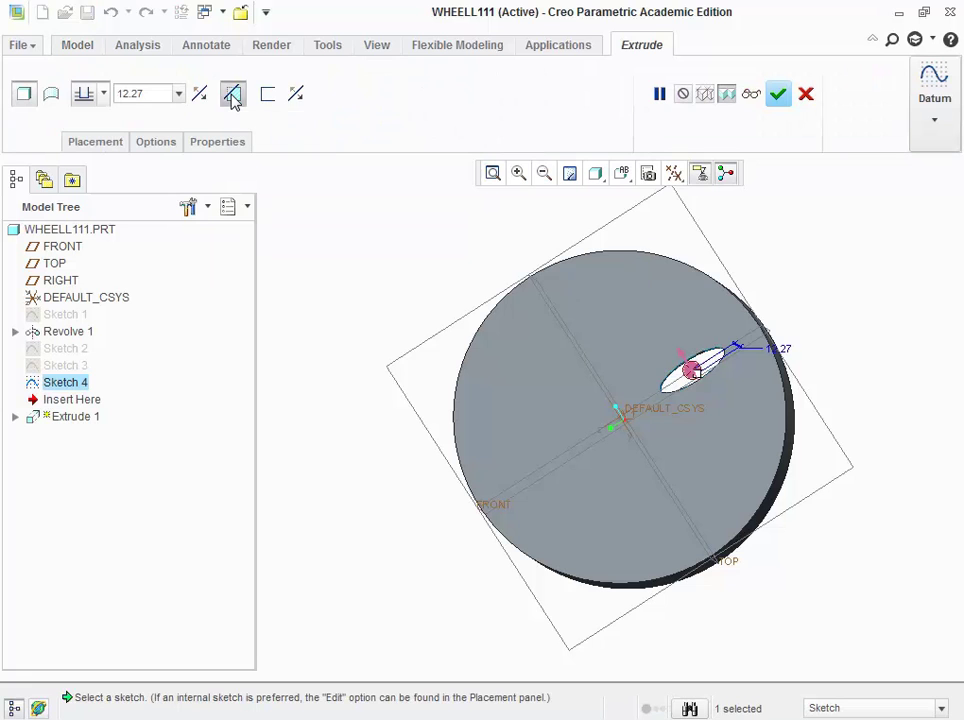
left_click(232, 96)
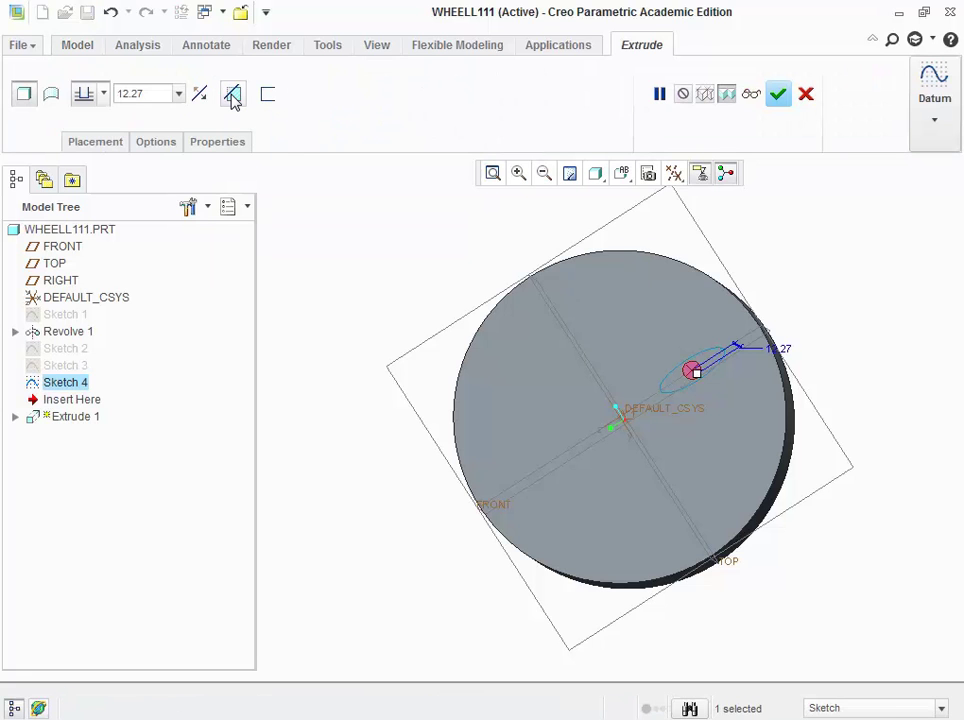
left_click(232, 96)
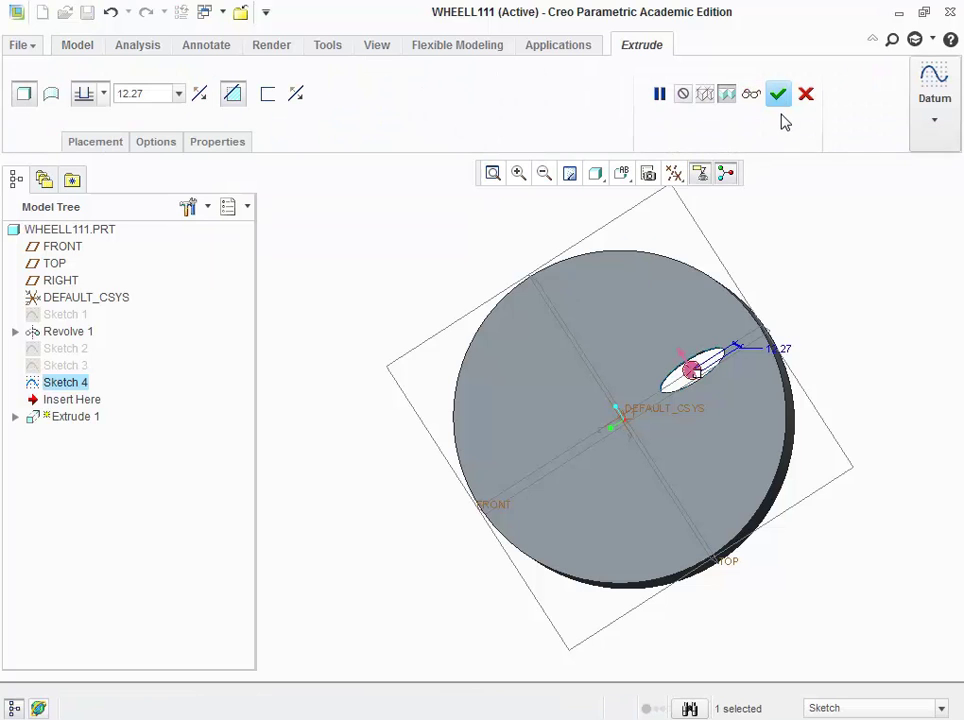
left_click(779, 95)
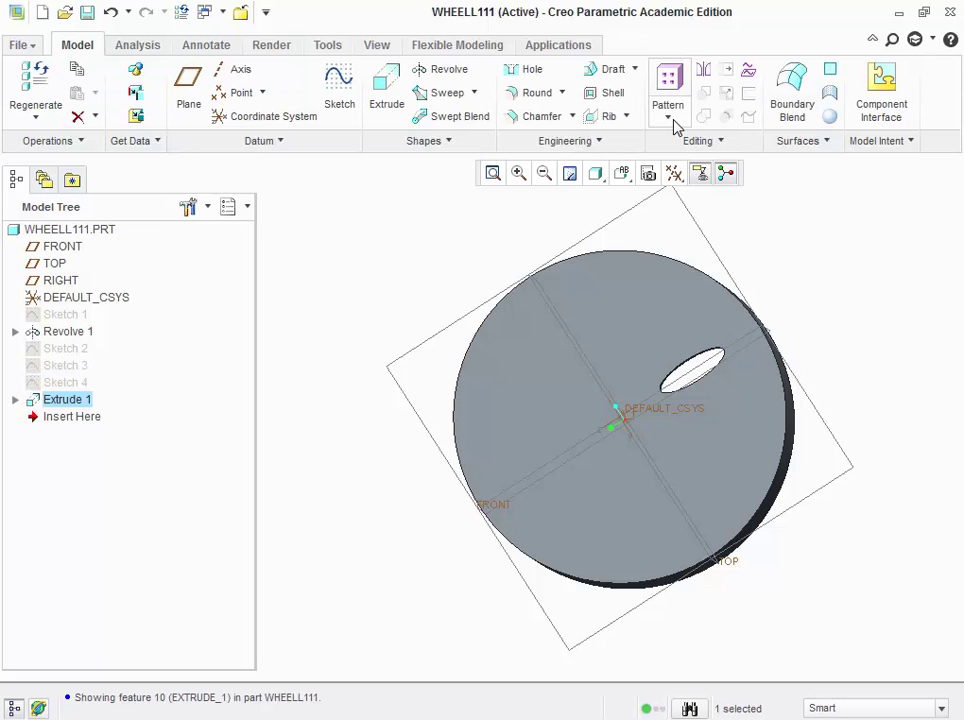
- Start a Geometry Pattern of the oval hole with the pattern type set to Axis
left_click(671, 119)
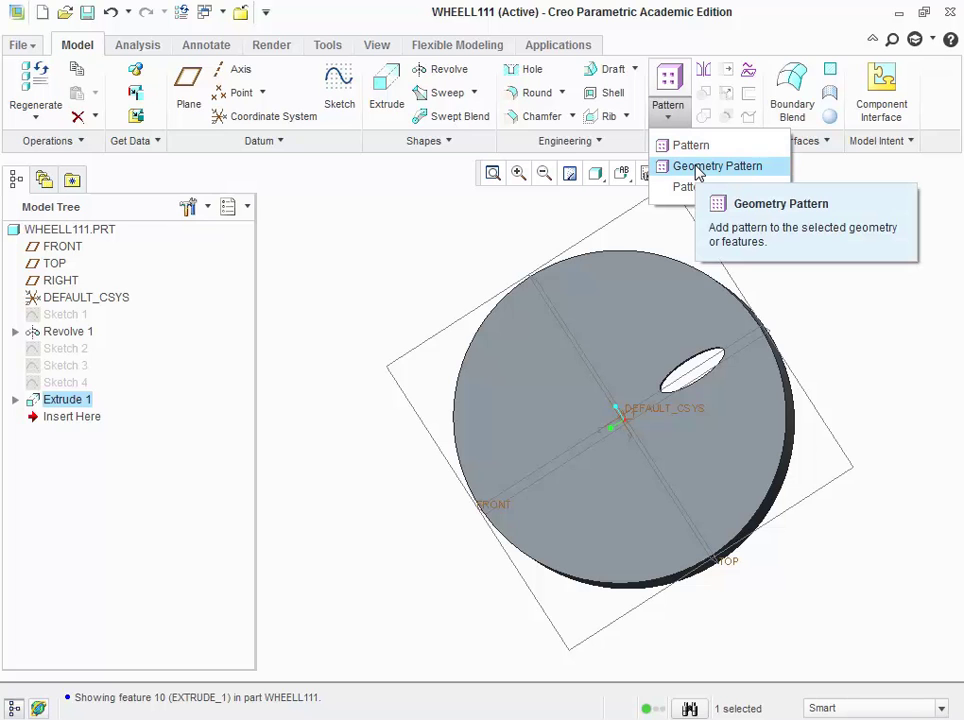
left_click(699, 168)
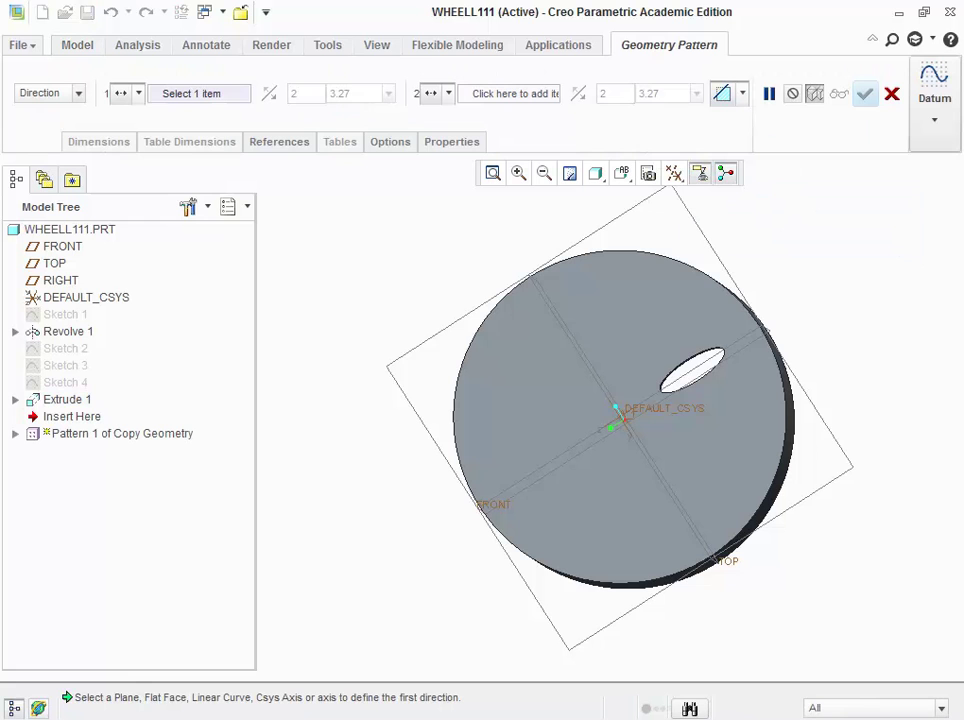
left_click(79, 95)
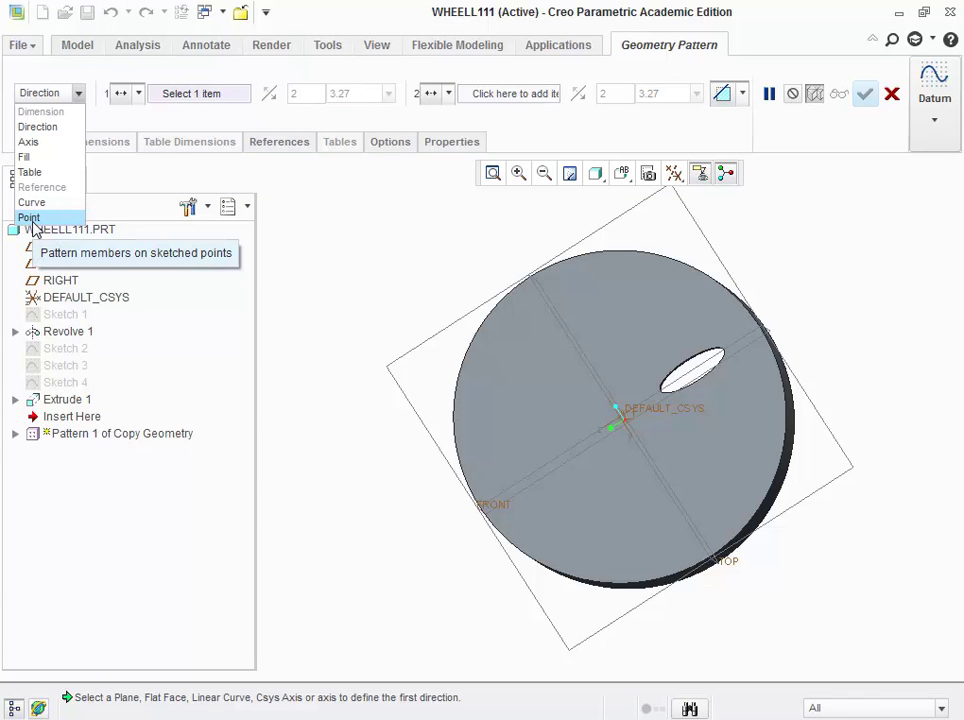
left_click(24, 144)
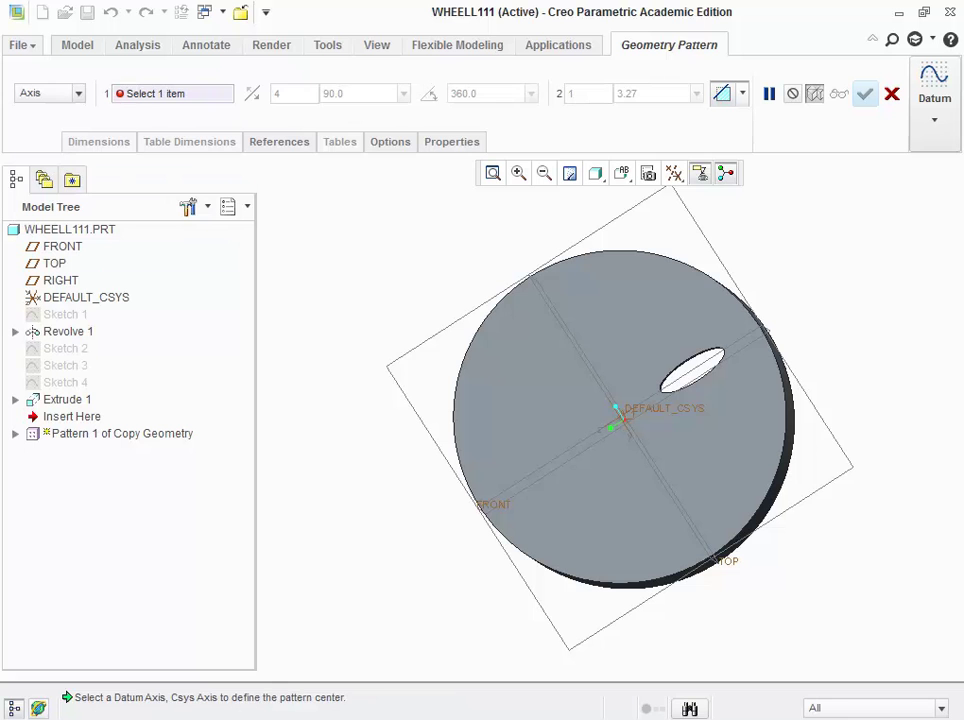
middle_click_drag(620, 470, 620, 405)
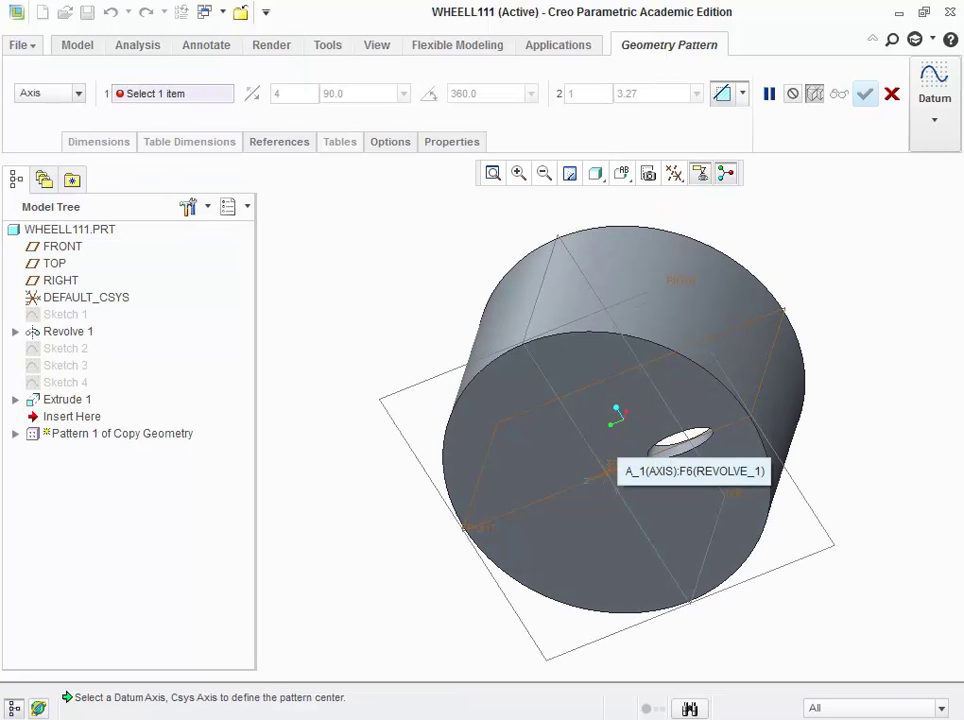
- Pattern the hole around axis A_1 with 4 members
left_click(608, 468)
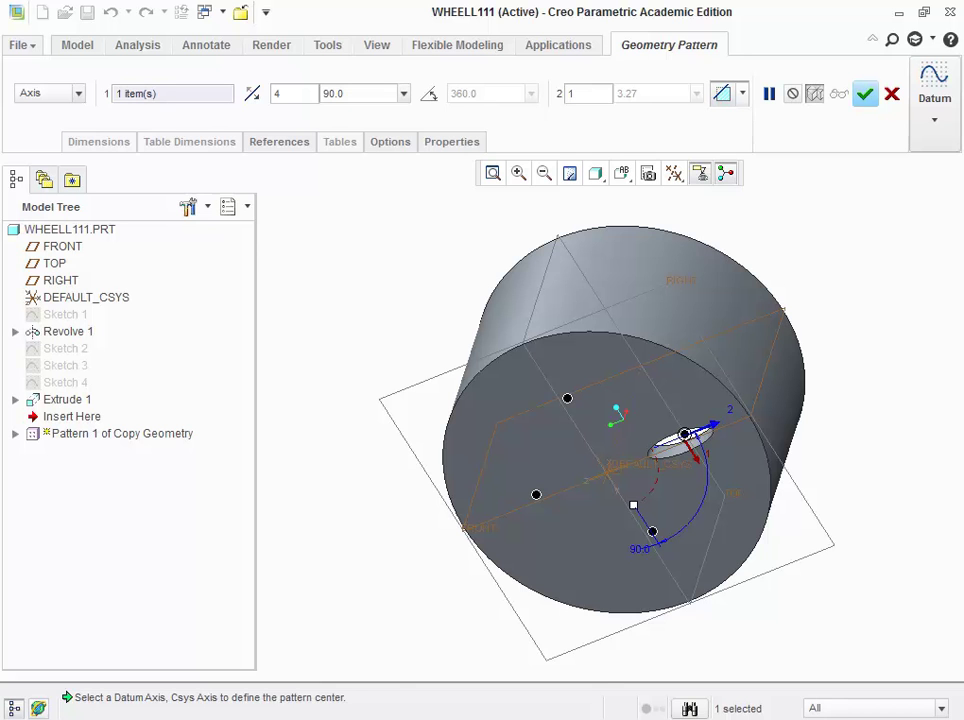
scroll(700, 456, "up", 4)
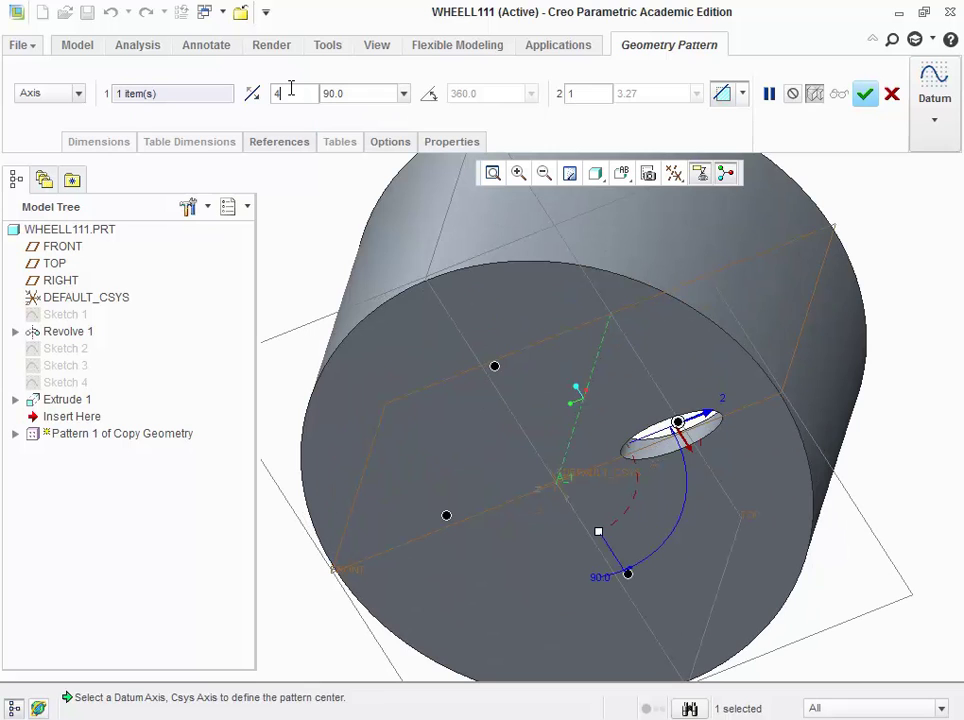
left_click(291, 88)
key("BackSpace")
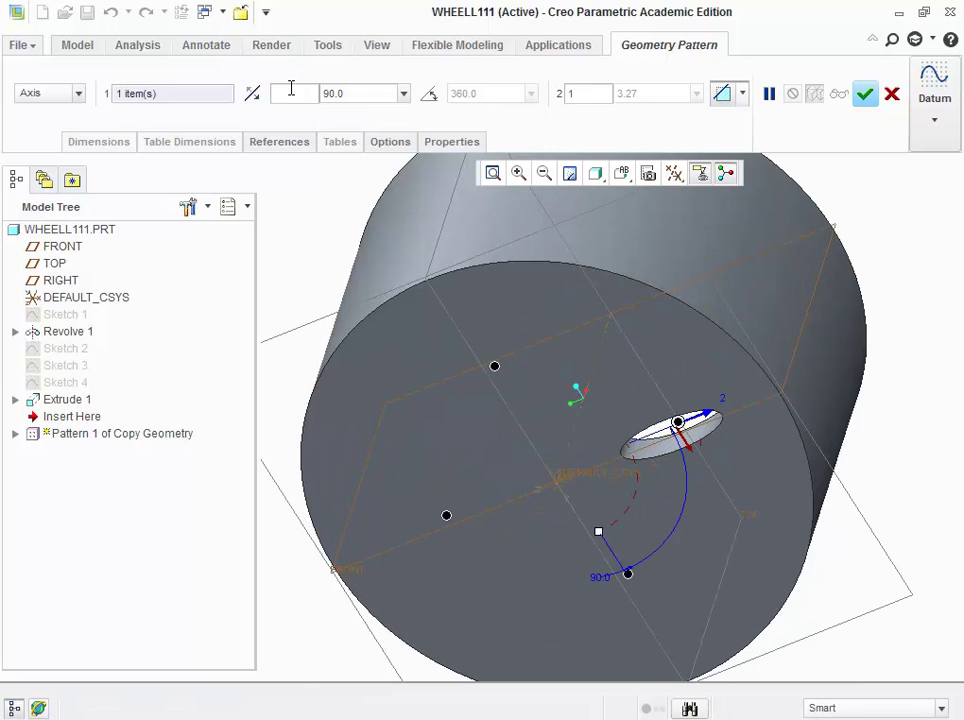
type("01")
key("BackSpace")
key("BackSpace")
type("04")
key("BackSpace")
key("BackSpace")
type("04")
key("BackSpace")
key("BackSpace")
type("4")
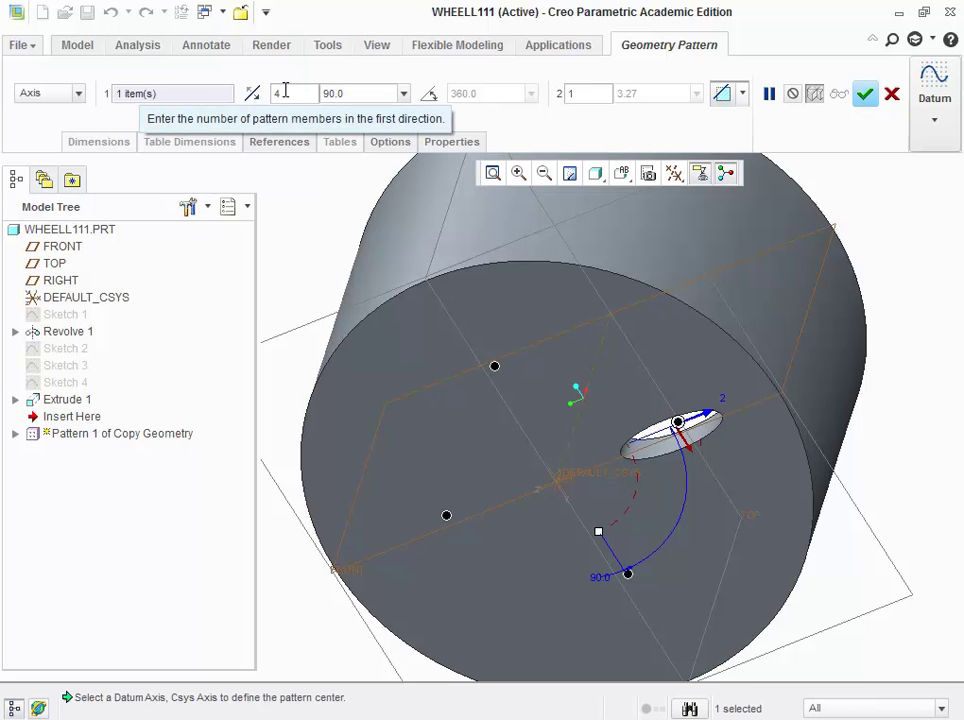
- Spread the 4 pattern members evenly over a 360.0° angular extent
left_click(429, 94)
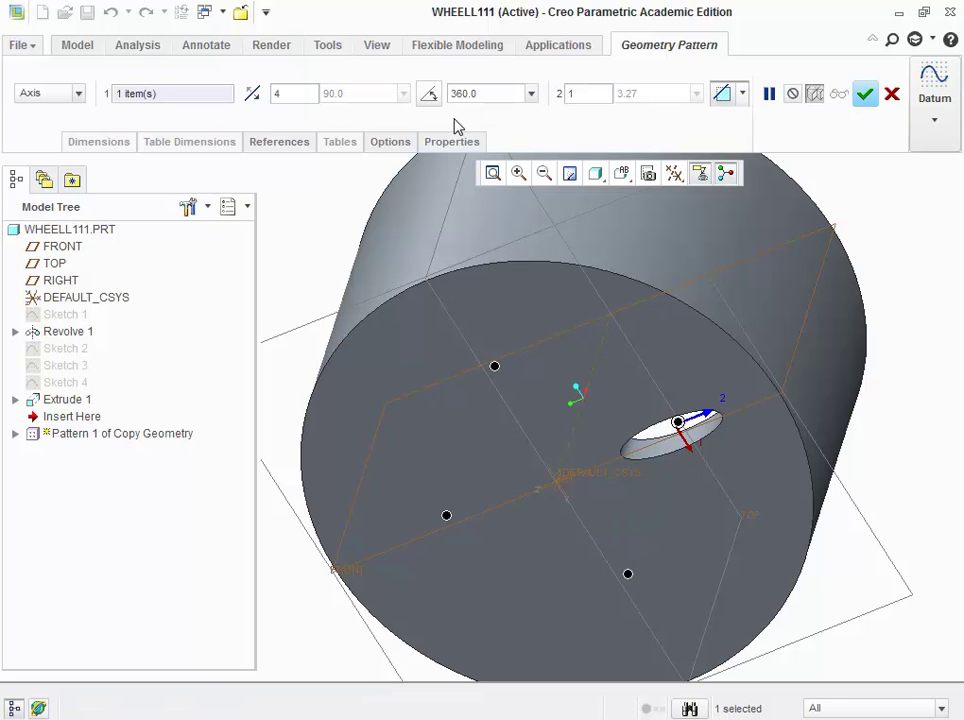
left_click(470, 94)
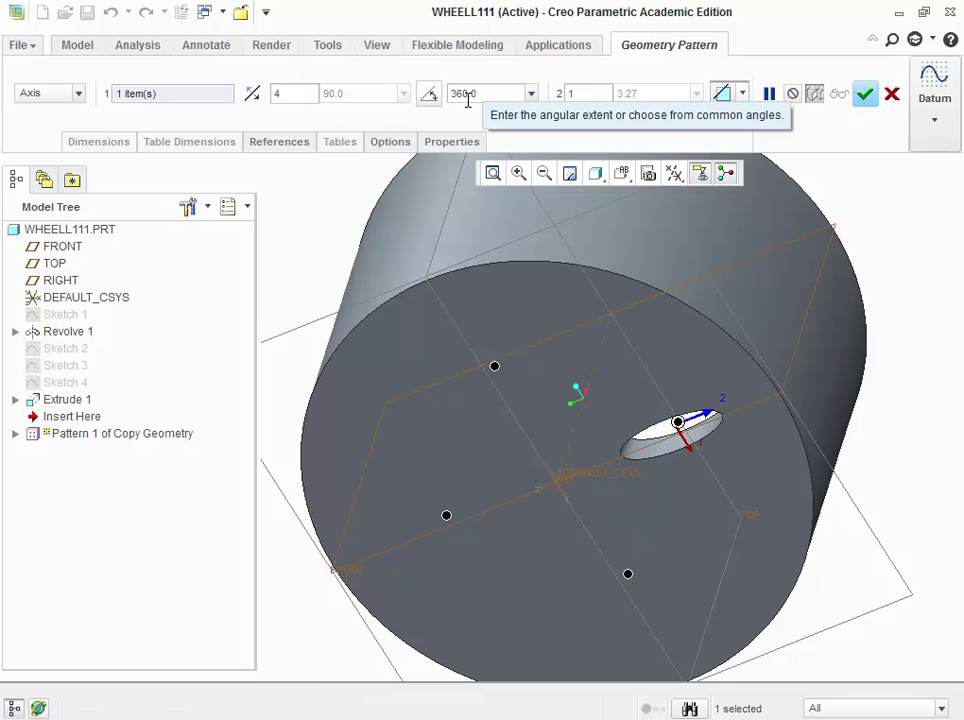
left_click(473, 93)
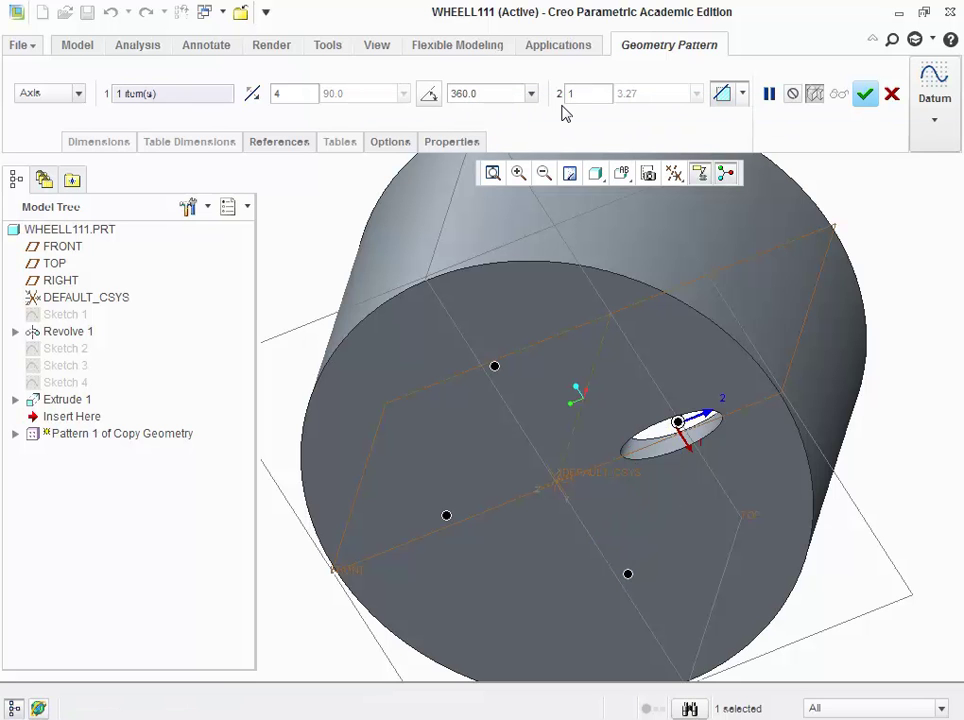
left_click(866, 94)
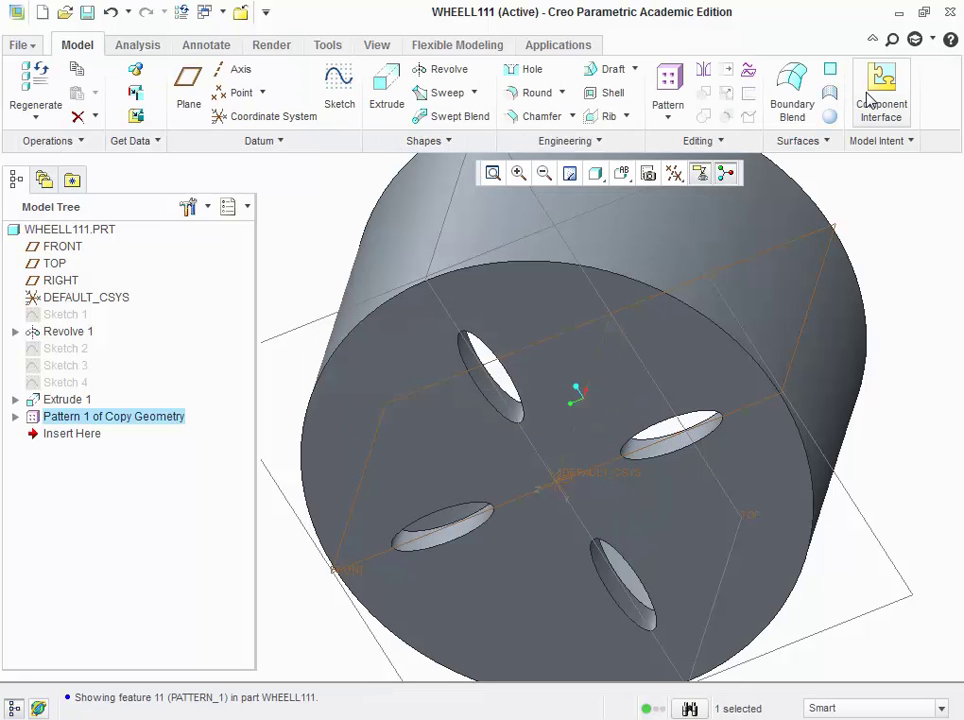
mouse_move(572, 523)
middle_mouse_down()
mouse_move(595, 440)
mouse_move(650, 445)
mouse_move(575, 420)
mouse_move(553, 397)
middle_mouse_up()
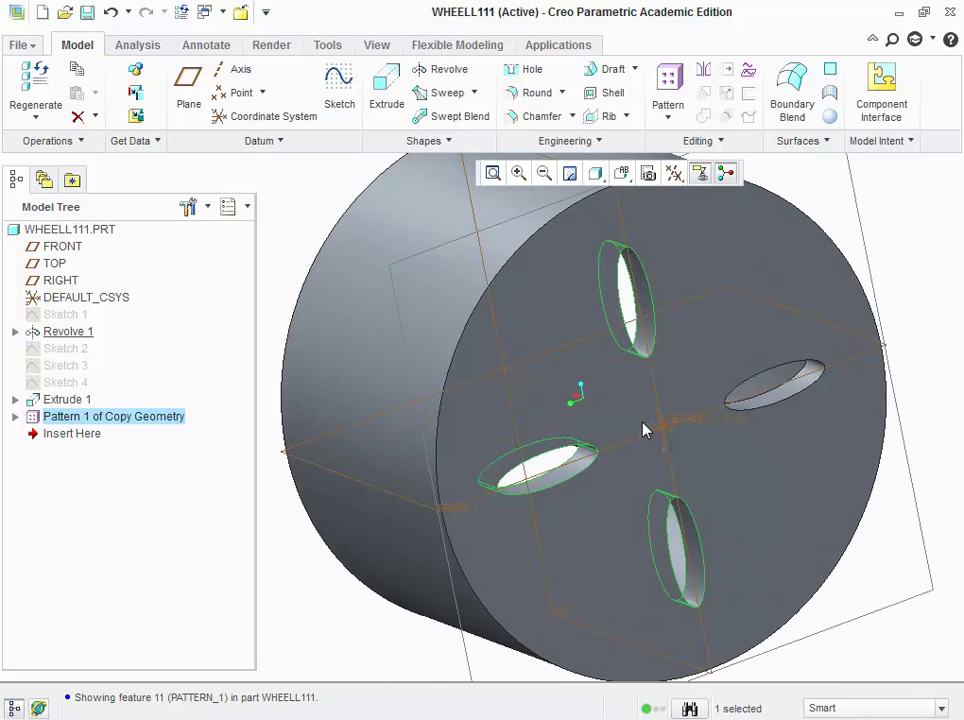